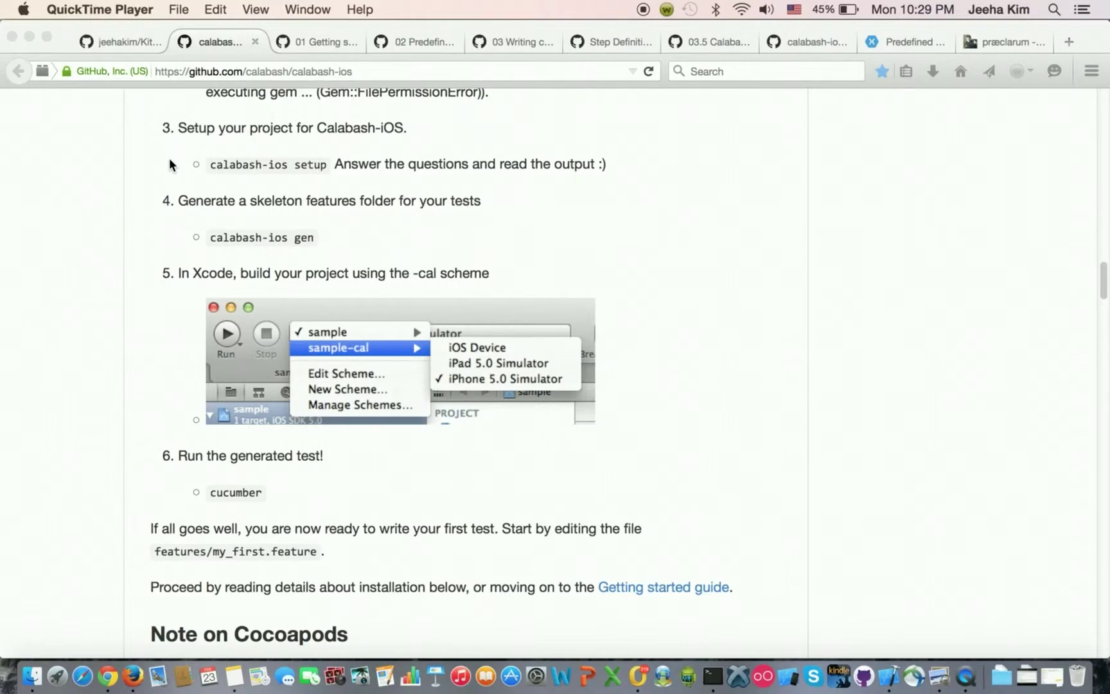
Step: Review the KitchenSink-stable repository and the README step on building the -cal scheme
left_click(128, 45)
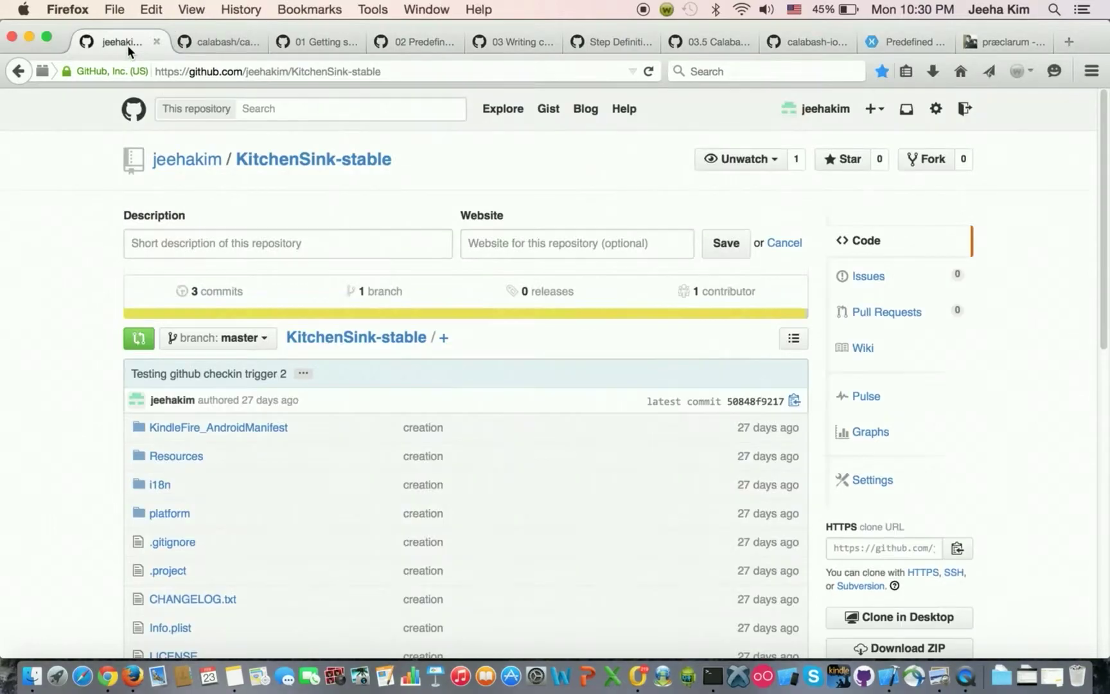
scroll(241, 311, "down", 10)
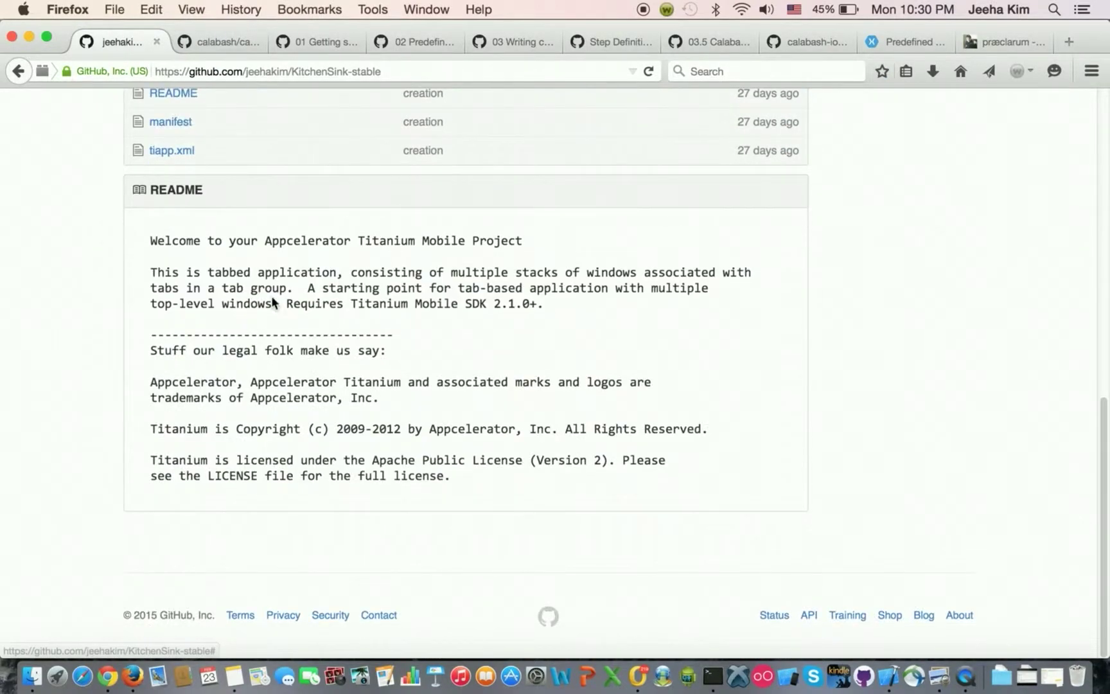
scroll(379, 256, "up", 10)
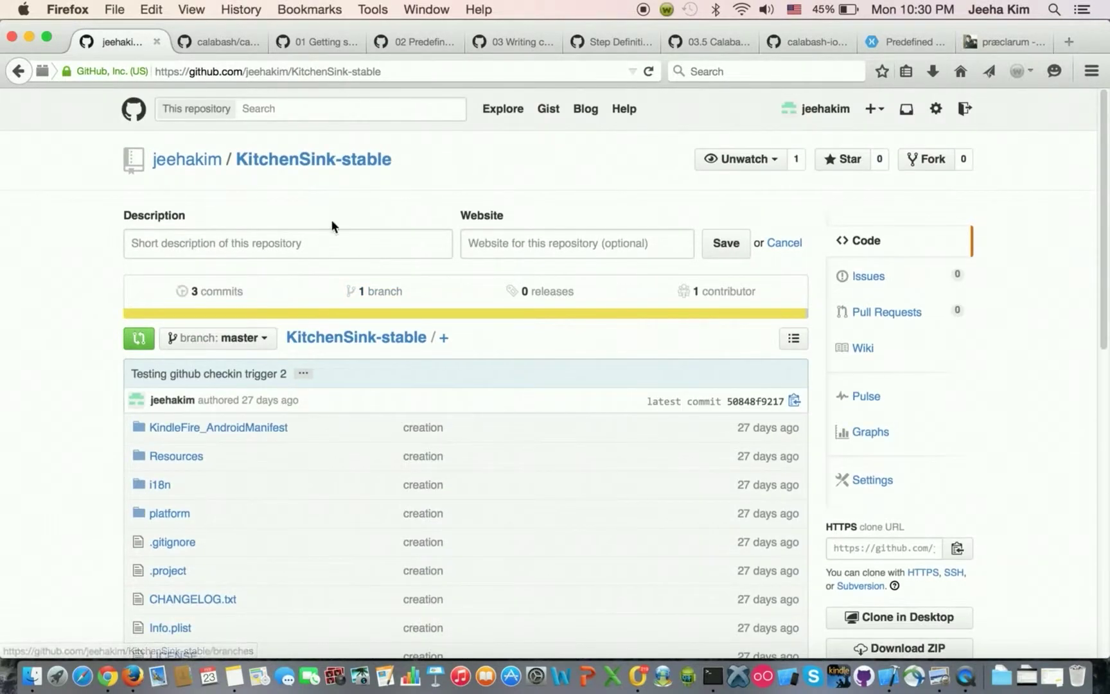
left_click(217, 45)
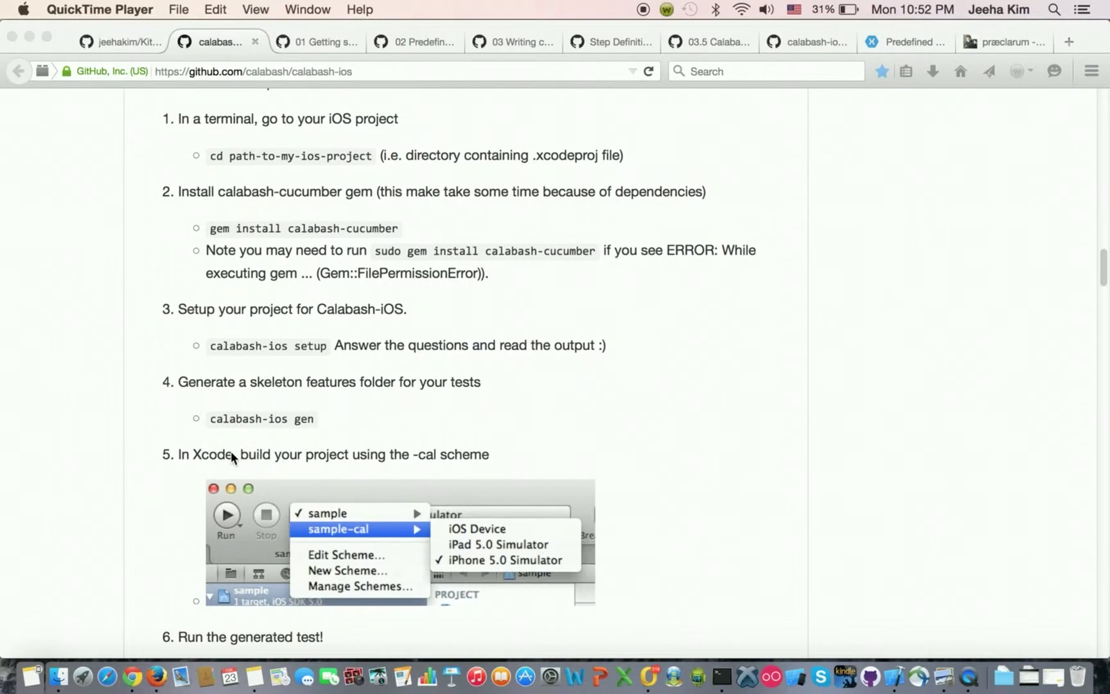
left_click(213, 454)
triple_click(213, 455)
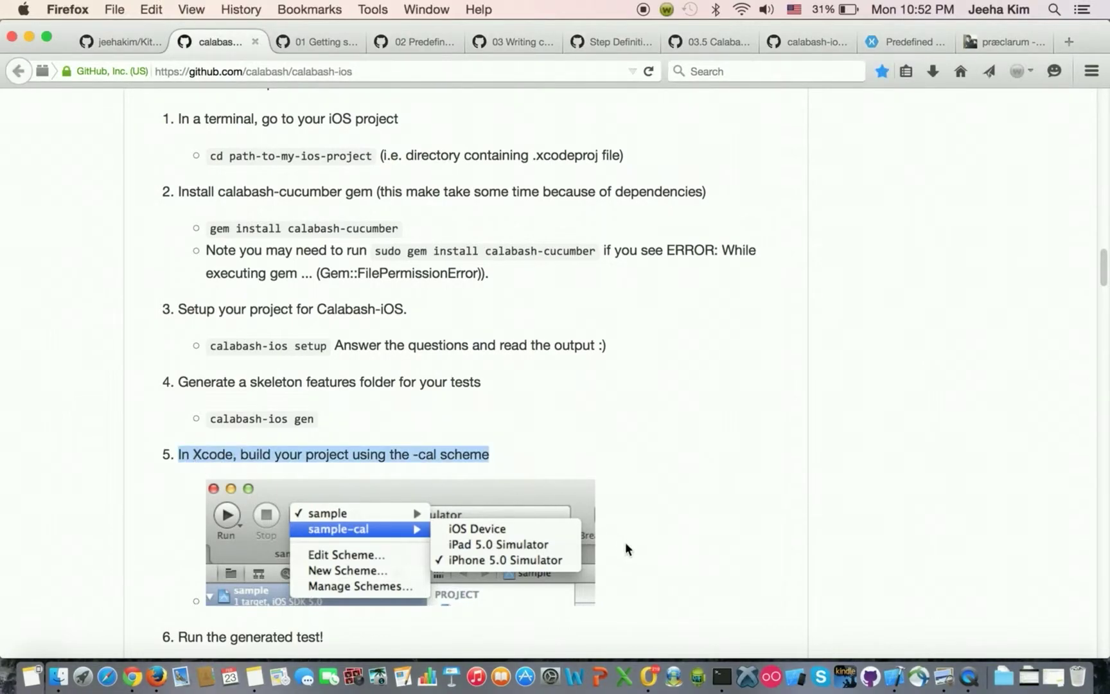
Step: Confirm the KitchenSink build succeeded in Xcode and bring up a Terminal window
left_click(895, 677)
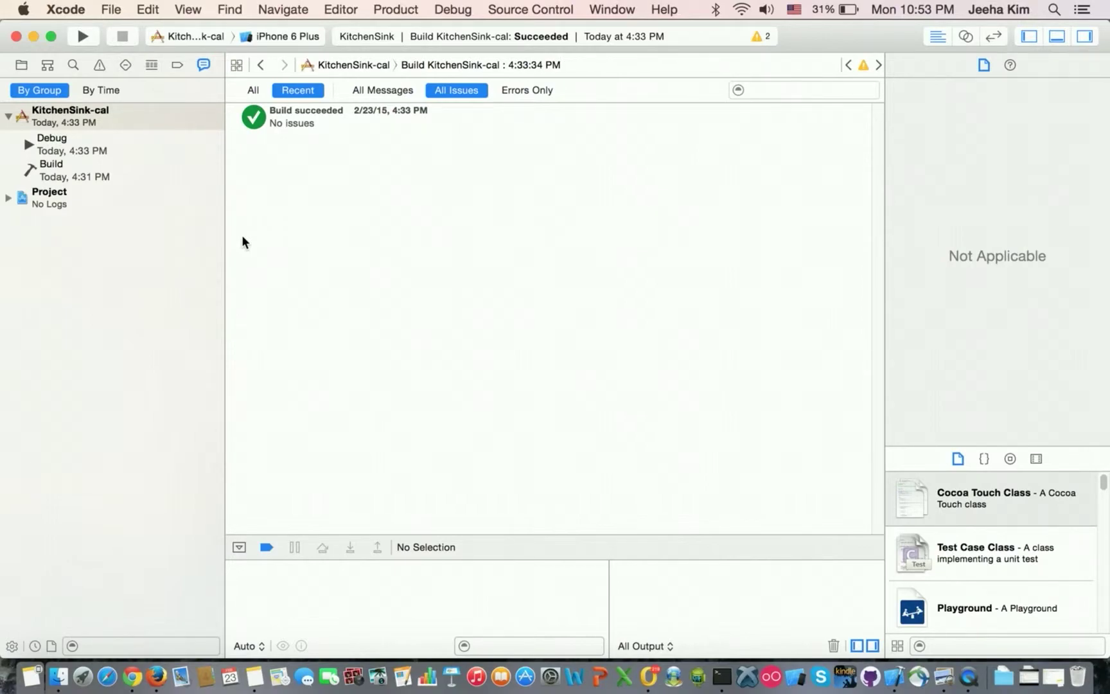
left_click(722, 676)
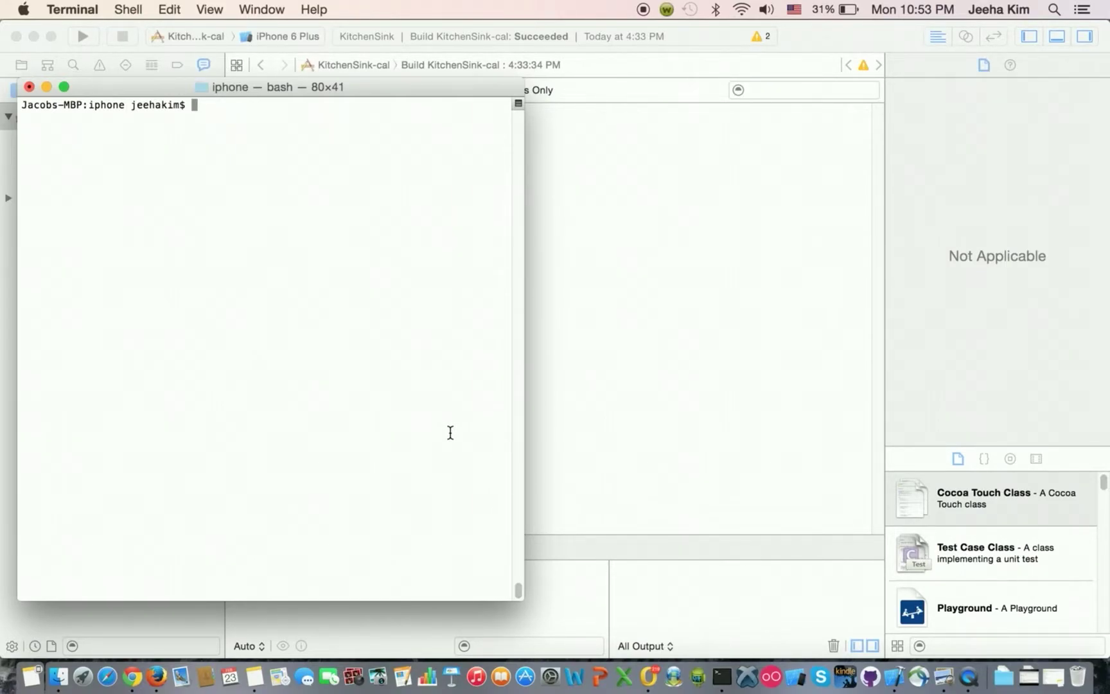
type("pwd")
Step: Run pwd and ls -la in the iphone folder, highlighting KitchenSink.xcodeproj
key("Return")
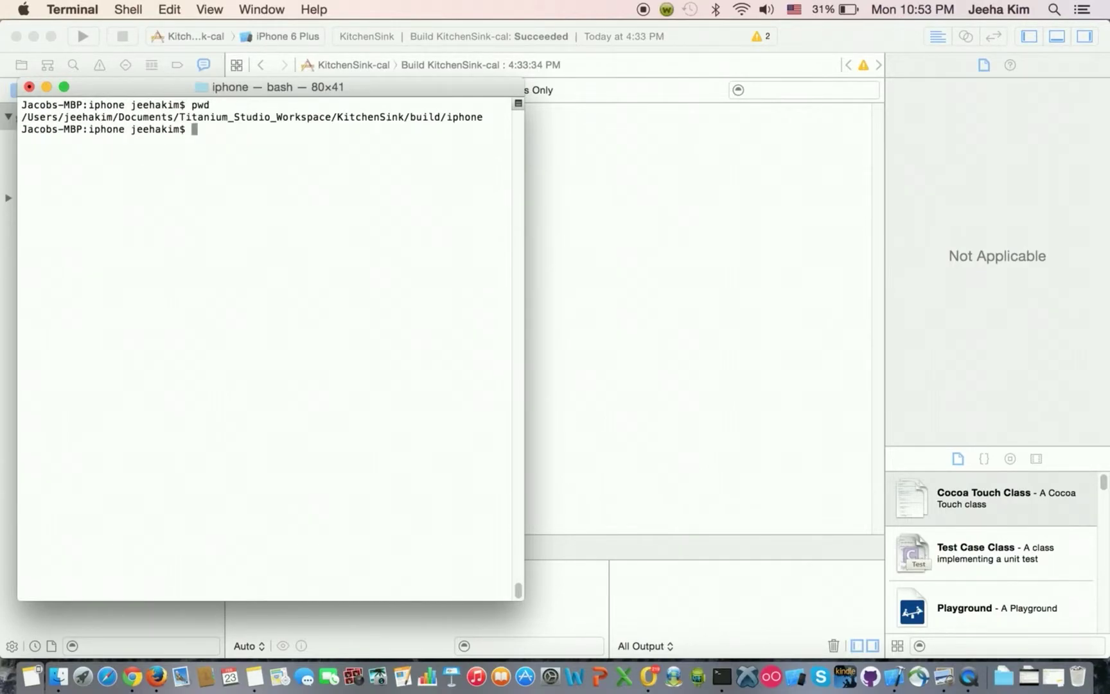
type("ls -")
type("la")
key("Return")
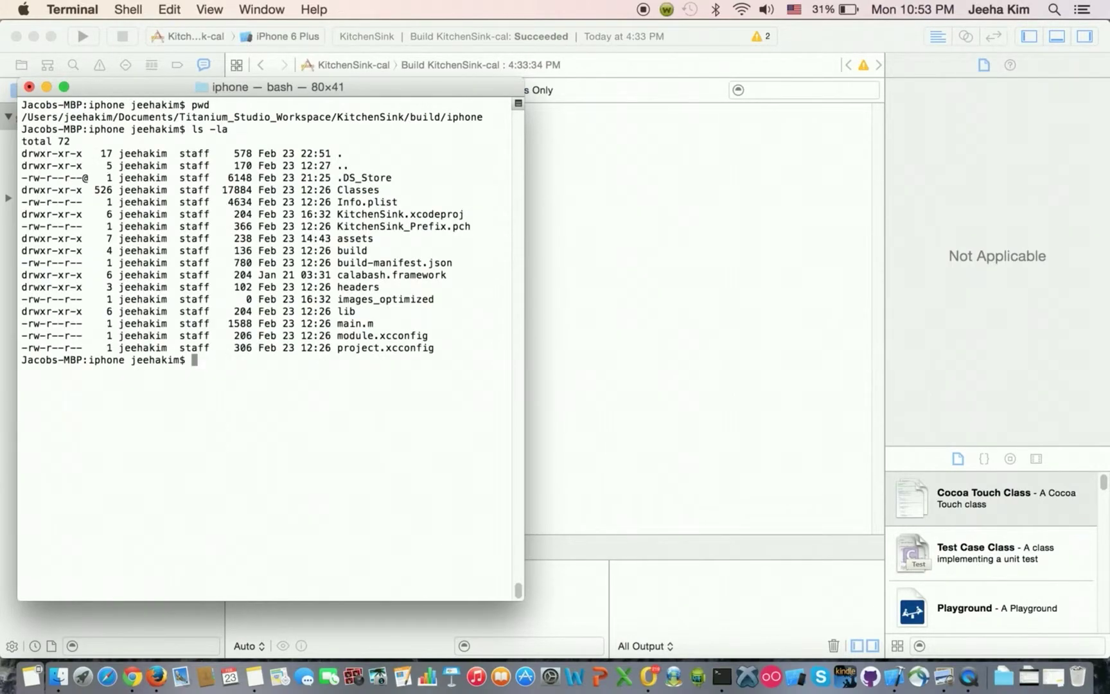
double_click(427, 214)
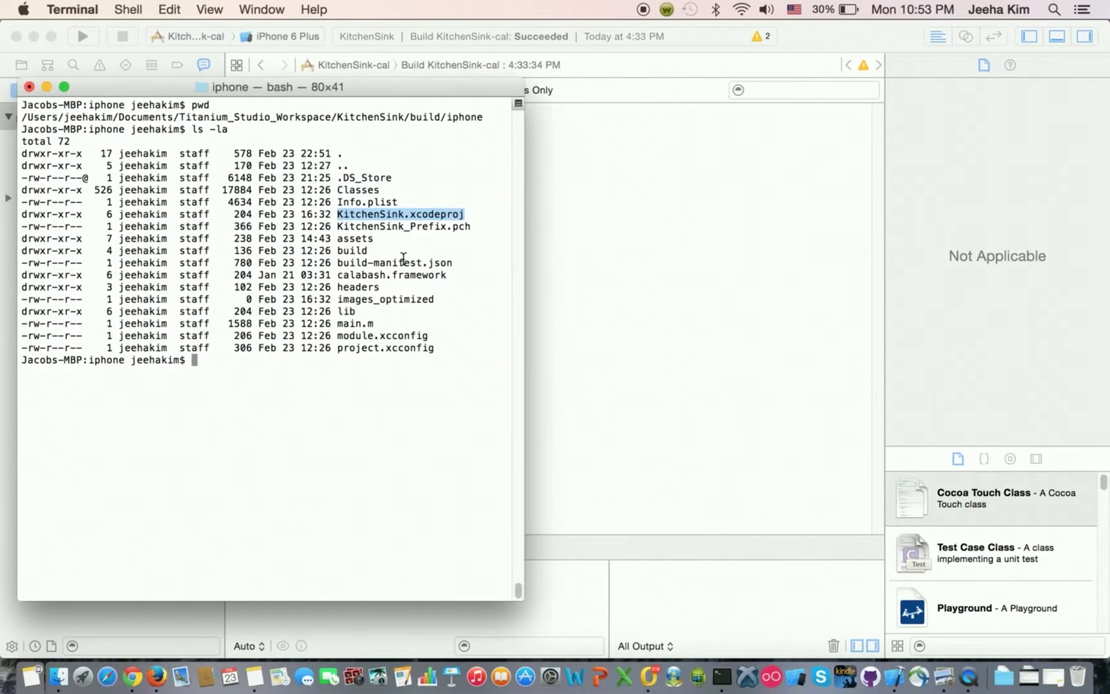
type("calabash")
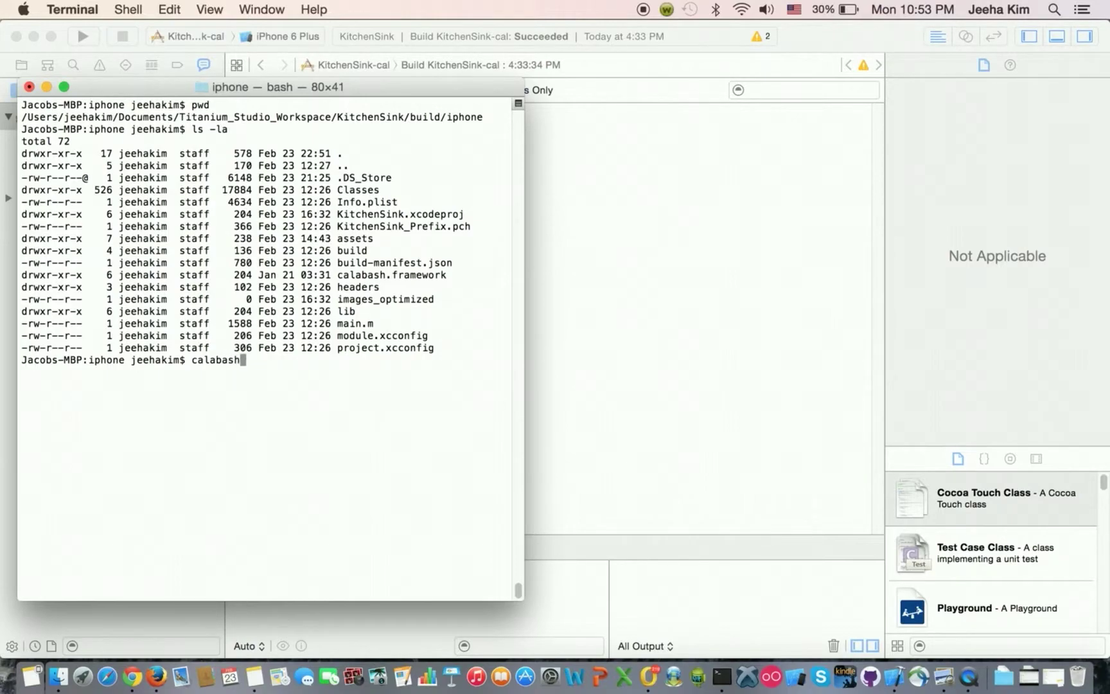
type("-ios g")
type("en")
Step: Run calabash-ios gen and confirm creating the features subdirectory
key("Return")
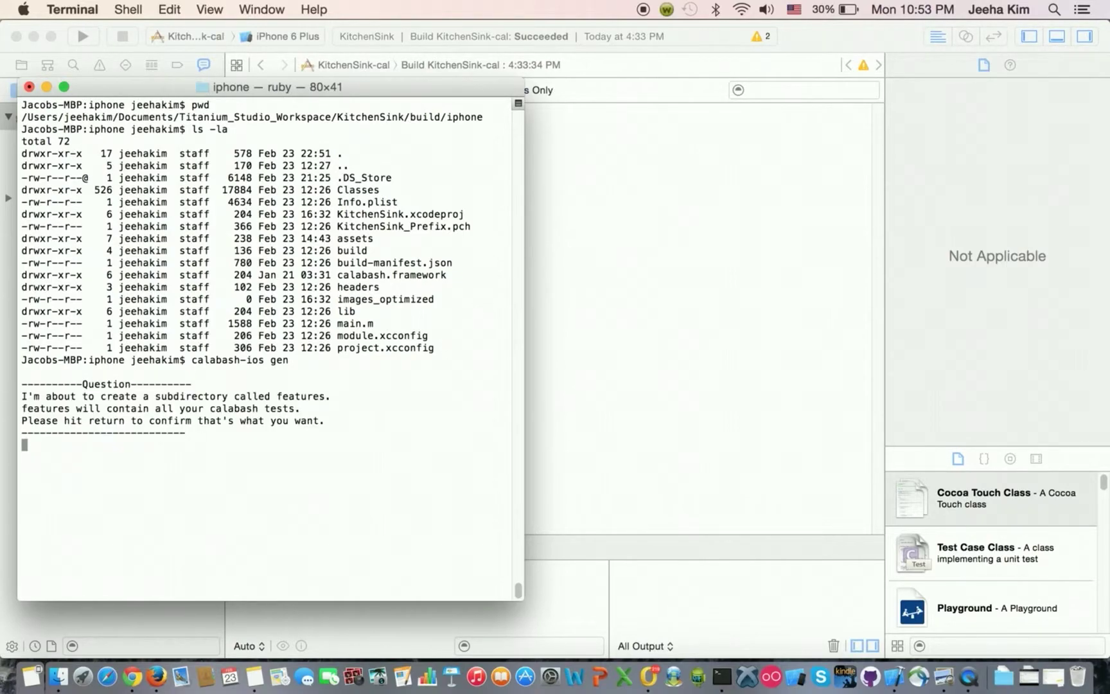
key("Return")
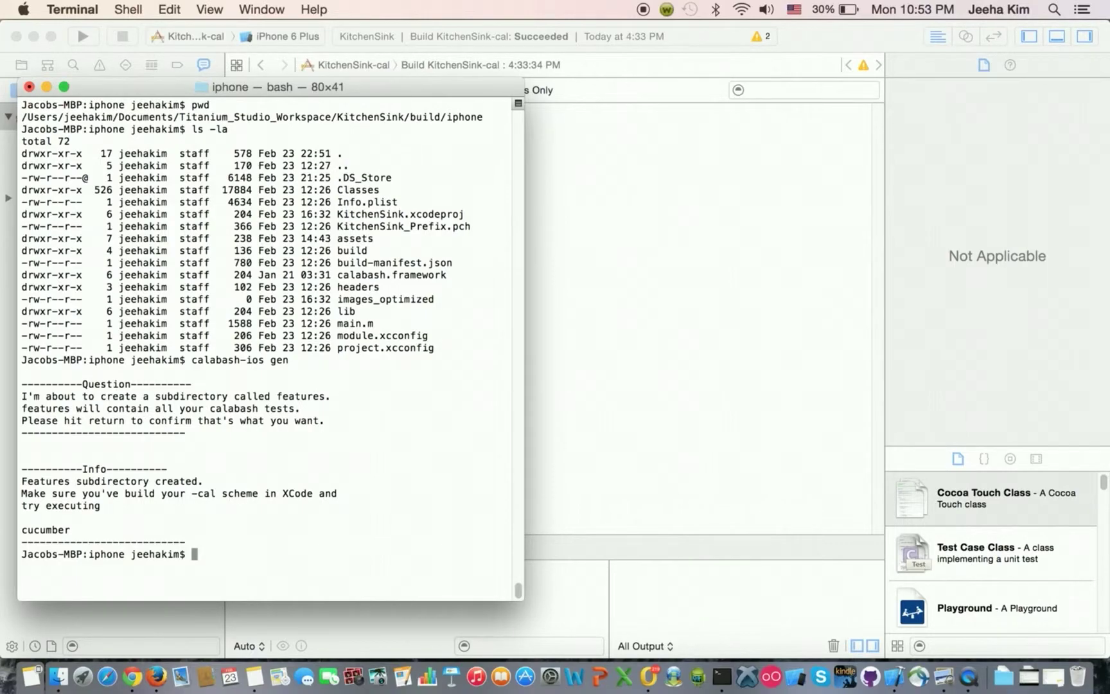
Step: Rerun ls -la to spot the new features folder, then cd into features/
key("Up")
key("Up")
key("Return")
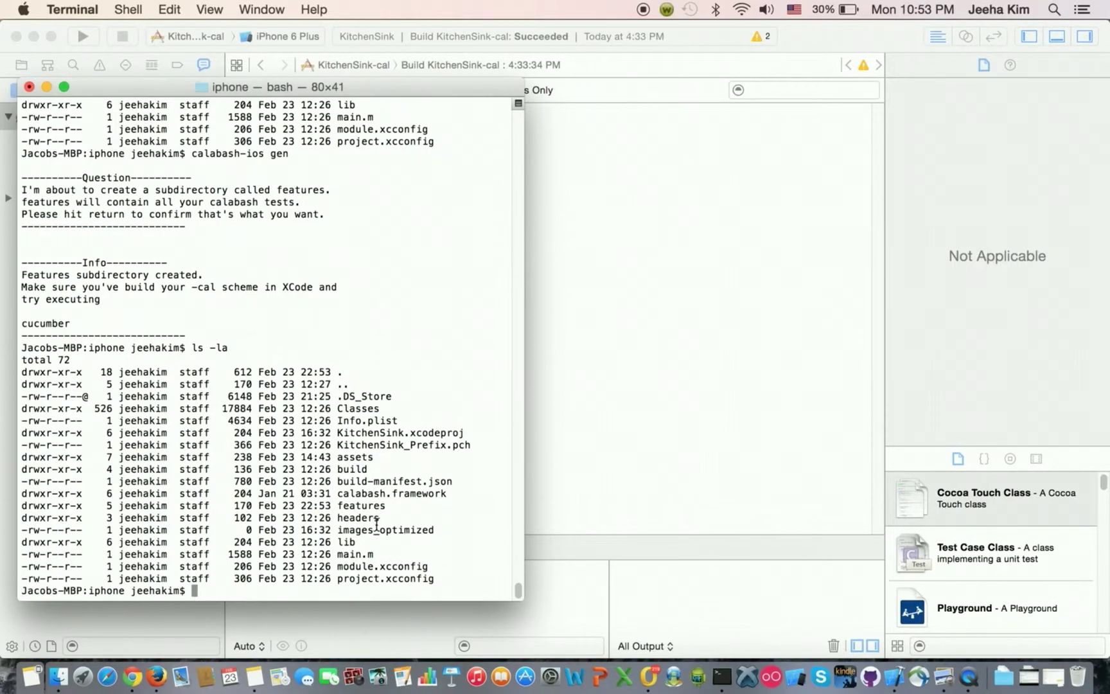
double_click(368, 505)
type("c")
type("d features/")
key("Return")
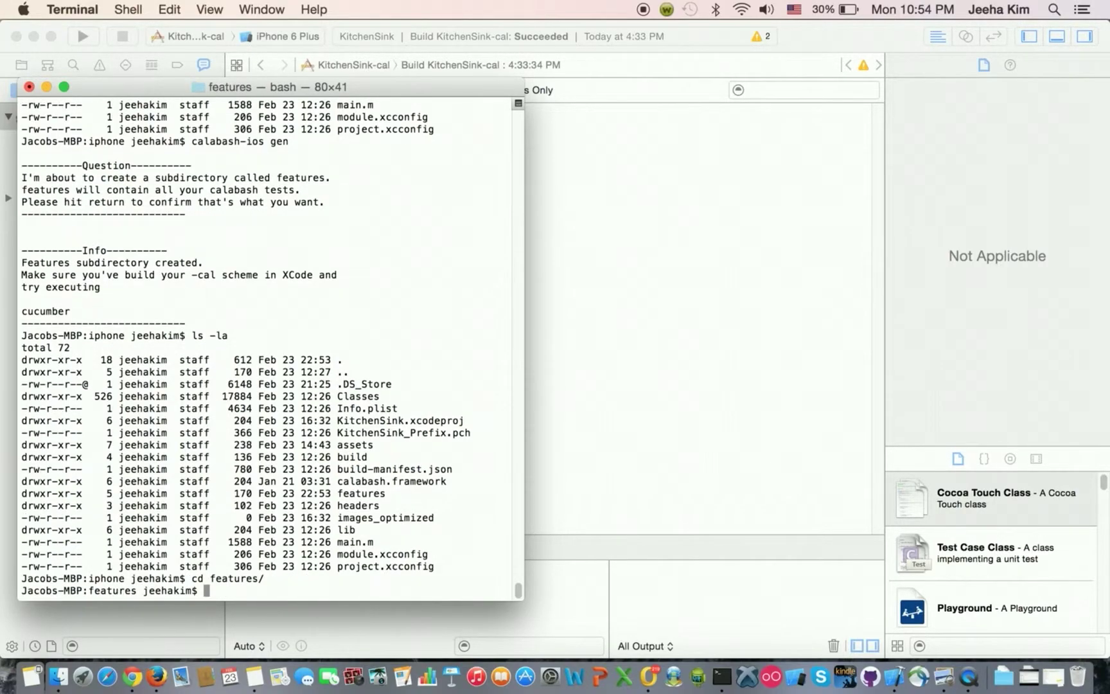
type("ls")
Step: List the features folder and print my_first.feature with cat
key("Return")
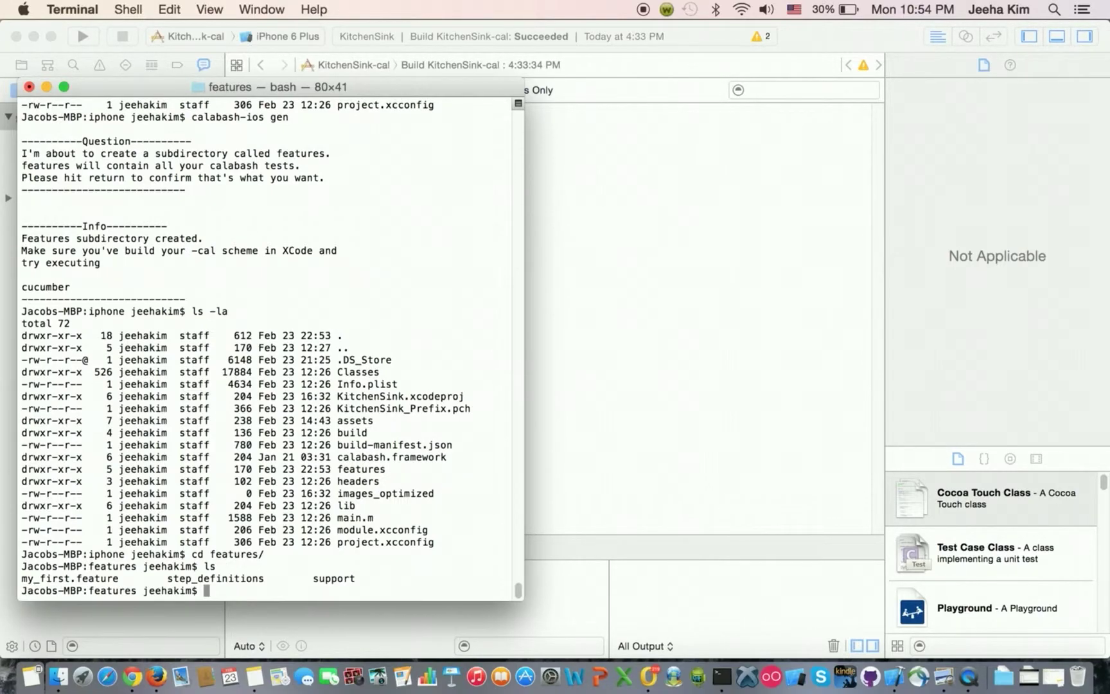
type("cat m")
key("Tab")
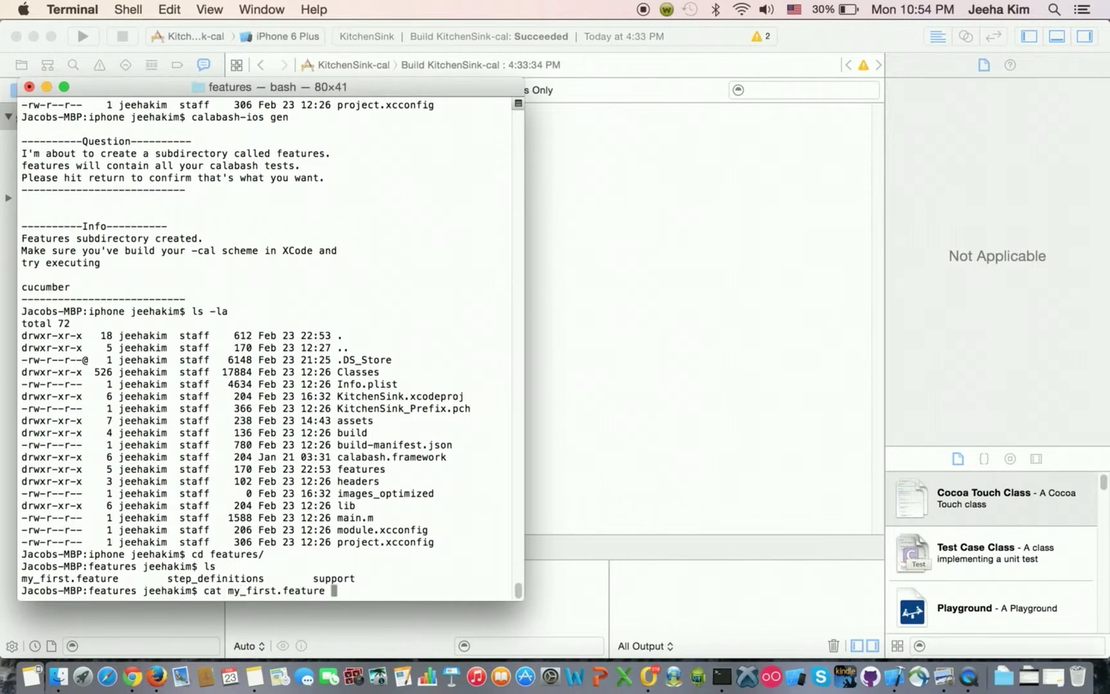
key("Return")
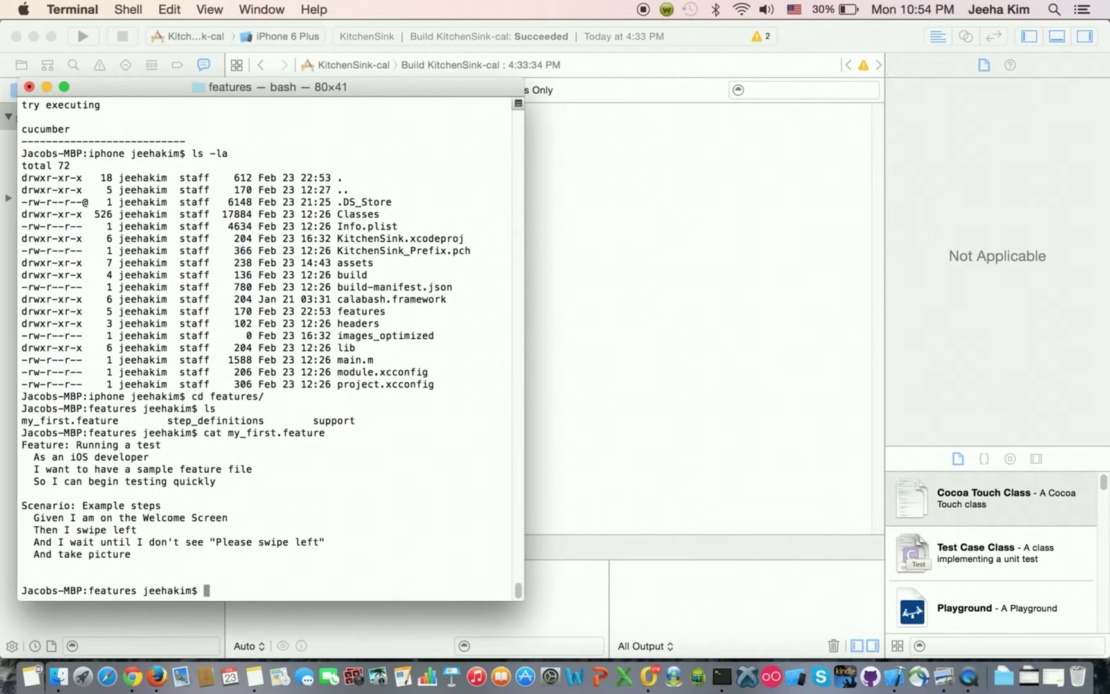